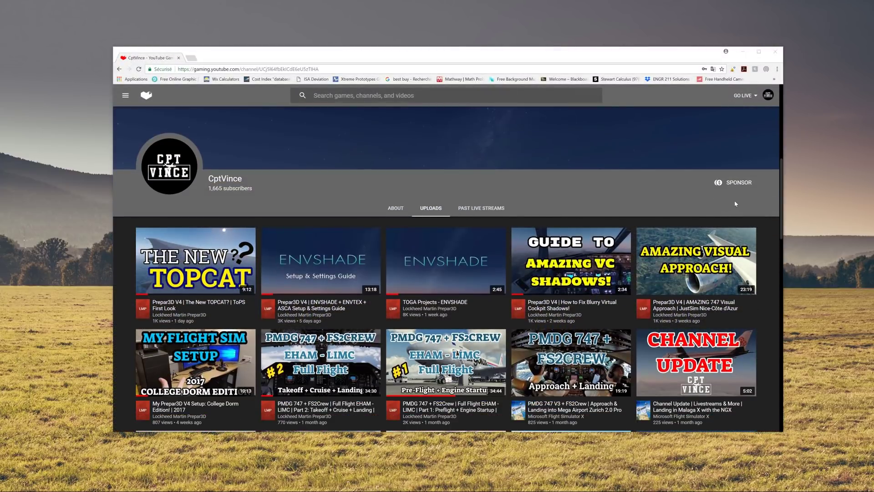
Step: Open the CptVince channel's sponsorship offer and review its listed perks and monthly price
{"action": "left_click", "coordinate": [727, 183]}
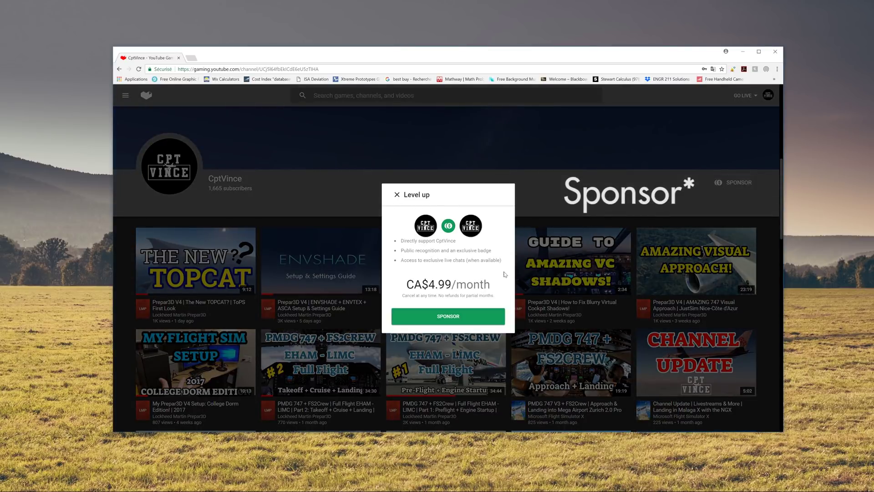
{"action": "left_click_drag", "start_coordinate": [401, 241], "coordinate": [497, 256]}
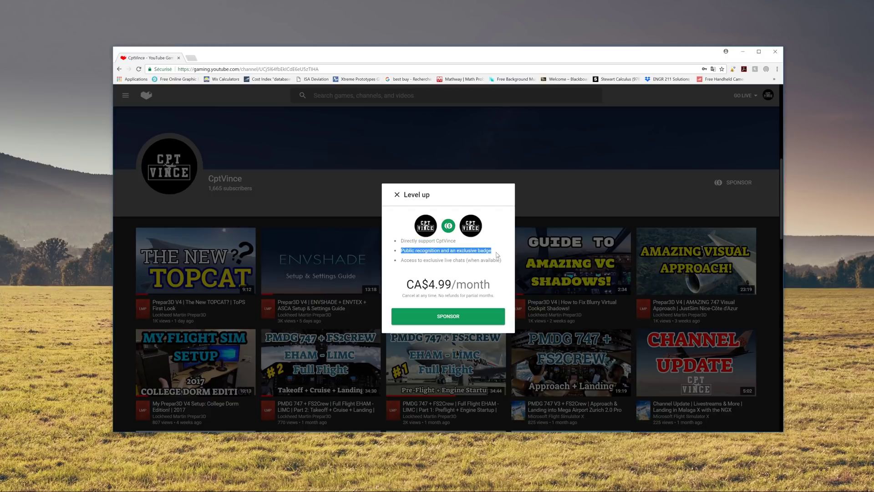
{"action": "left_click_drag", "start_coordinate": [400, 260], "coordinate": [404, 286]}
{"action": "left_click", "coordinate": [493, 286]}
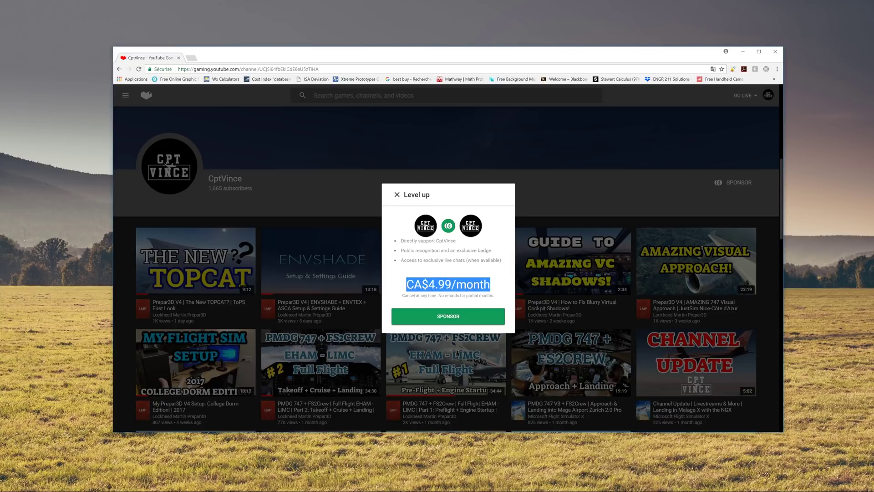
{"action": "left_click", "coordinate": [492, 269]}
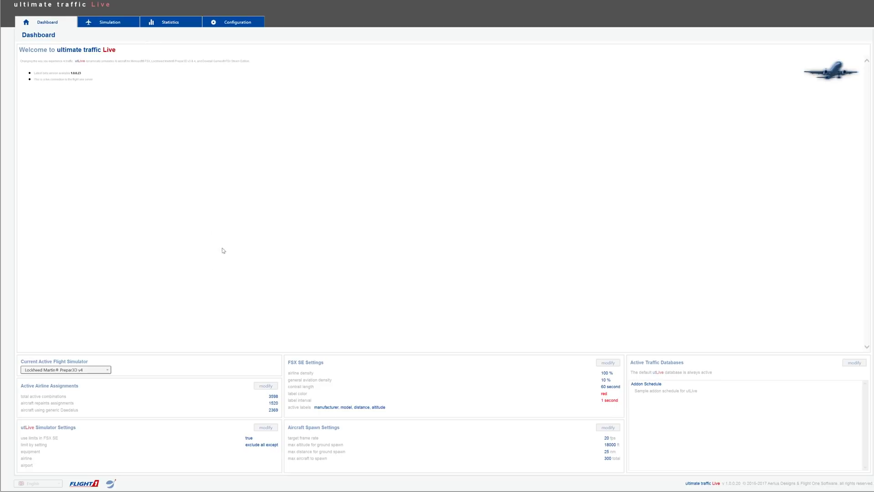
Step: In Ultimate Traffic Live's simulation setup, set the status board's initial airport to CYUL and save the settings
{"action": "left_click", "coordinate": [108, 25]}
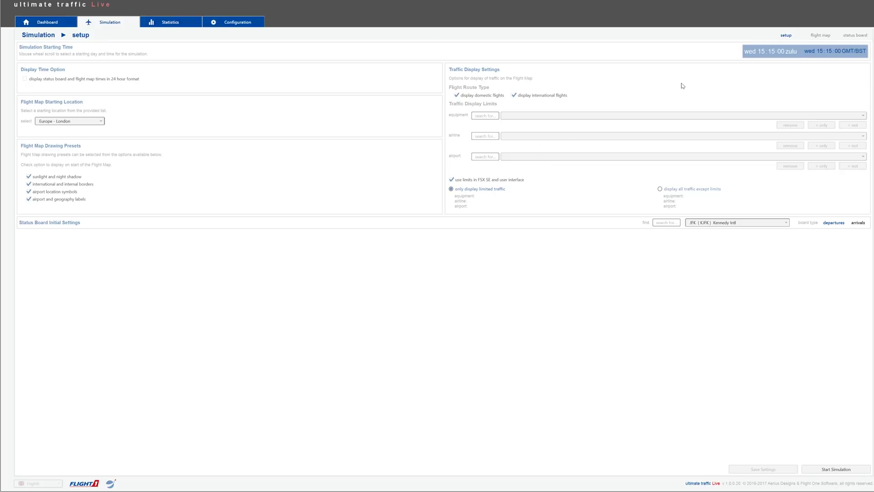
{"action": "left_click", "coordinate": [668, 222]}
{"action": "type", "text": "cyull"}
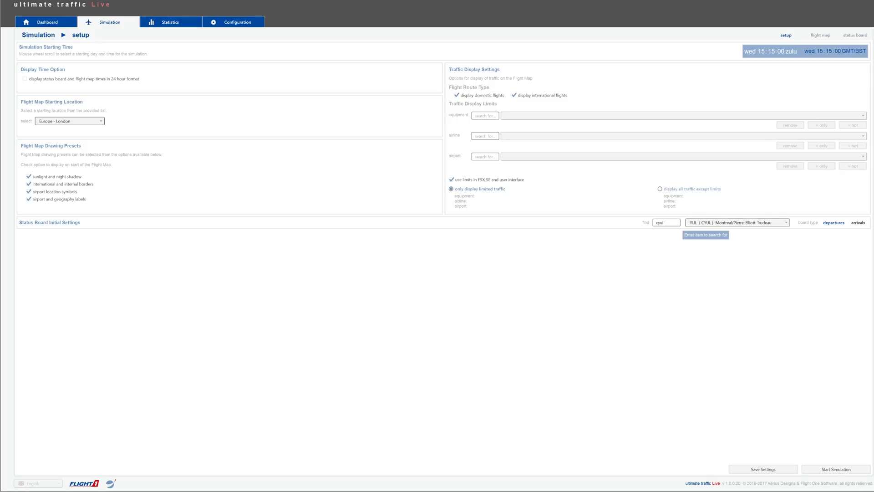
{"action": "left_click", "coordinate": [775, 470]}
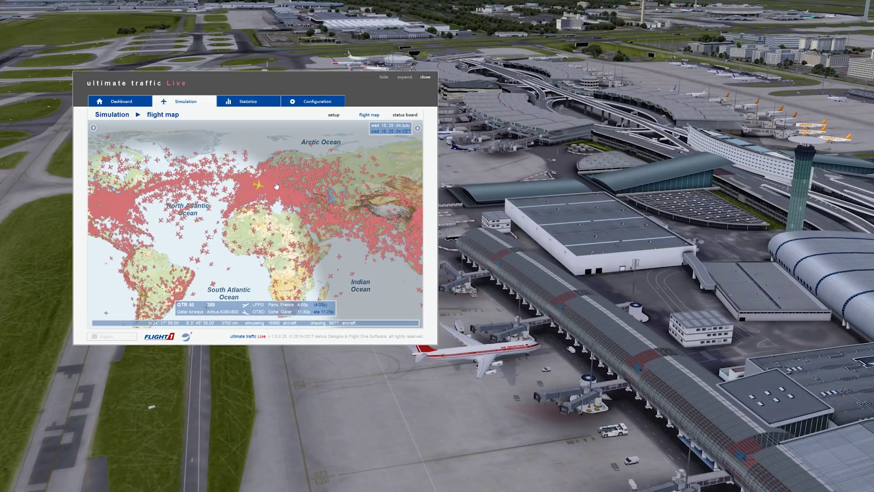
Step: Examine the worldwide traffic on the flight map and check the details of flight QTR 40
{"action": "mouse_move", "coordinate": [270, 186]}
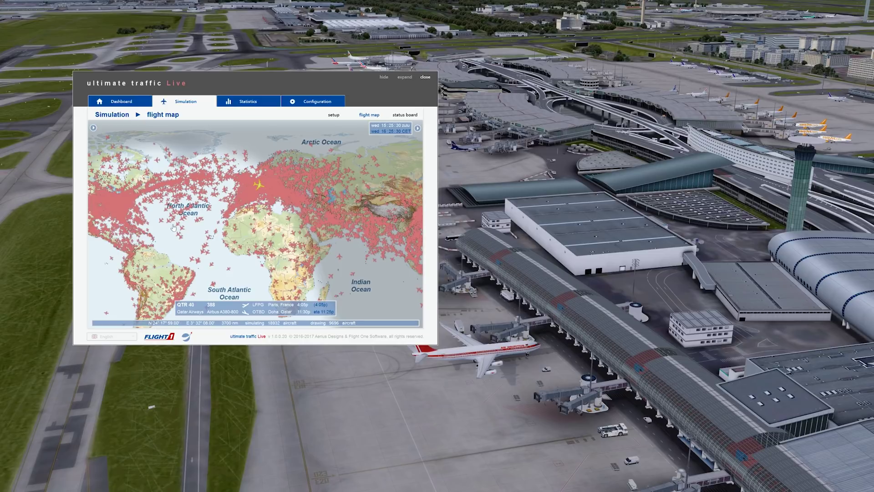
{"action": "left_click_drag", "start_coordinate": [173, 228], "coordinate": [268, 226]}
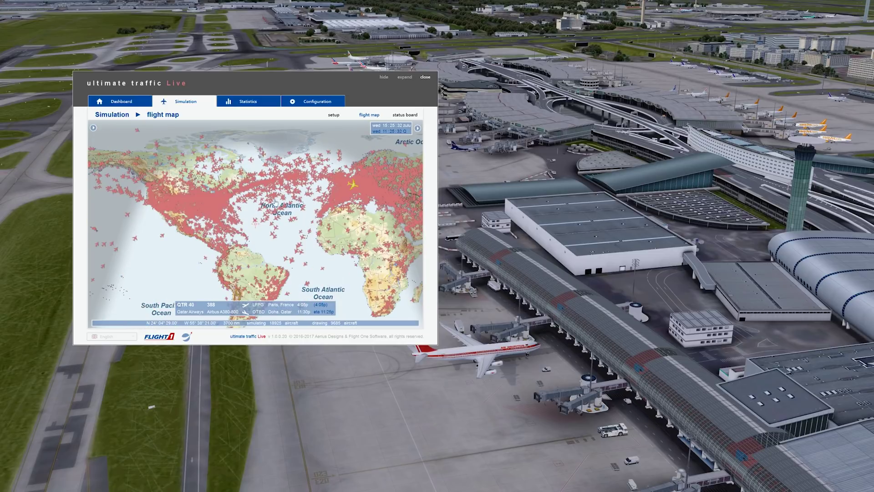
{"action": "mouse_move", "coordinate": [353, 190]}
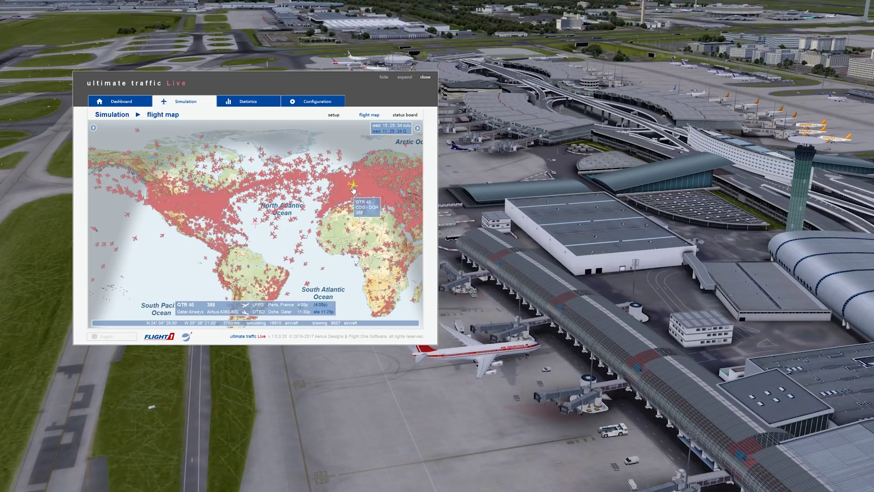
{"action": "left_click", "coordinate": [353, 188]}
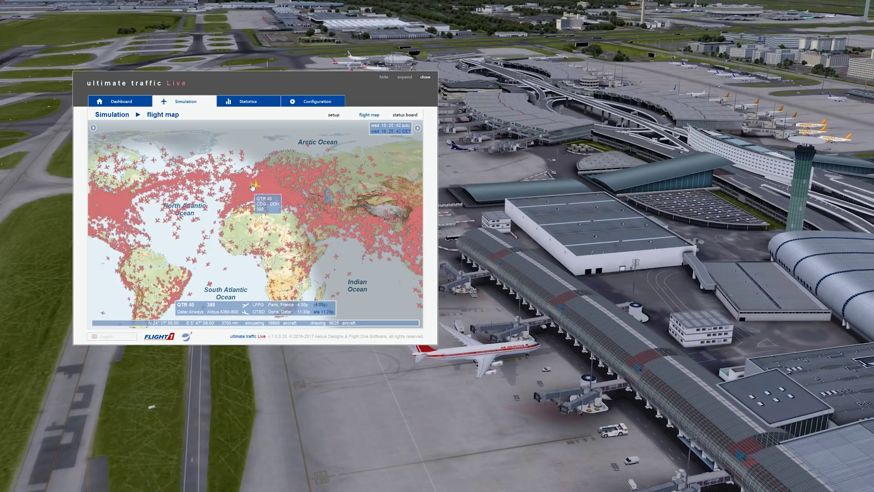
Step: Examine the traffic over western Europe and the route of flight QTR 40 out of Paris at close range
{"action": "scroll", "coordinate": [248, 155], "scroll_direction": "up", "scroll_amount": 4}
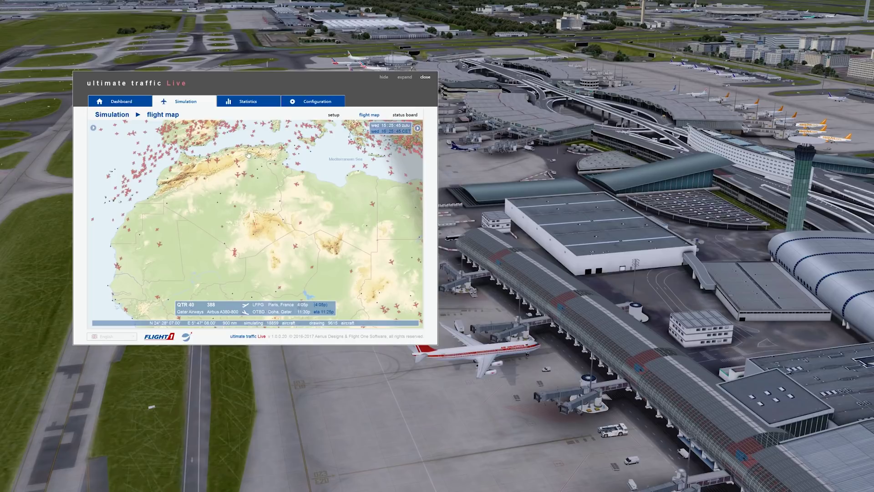
{"action": "left_click_drag", "start_coordinate": [248, 154], "coordinate": [262, 284]}
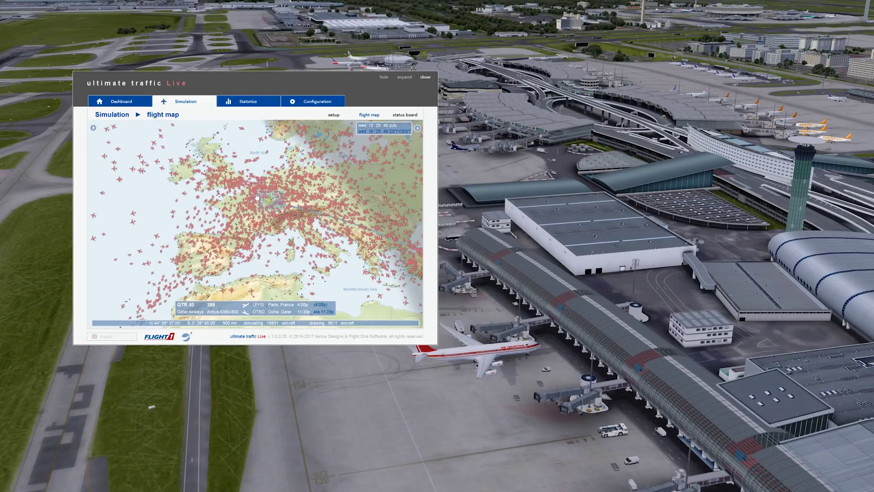
{"action": "left_click_drag", "start_coordinate": [253, 198], "coordinate": [253, 263]}
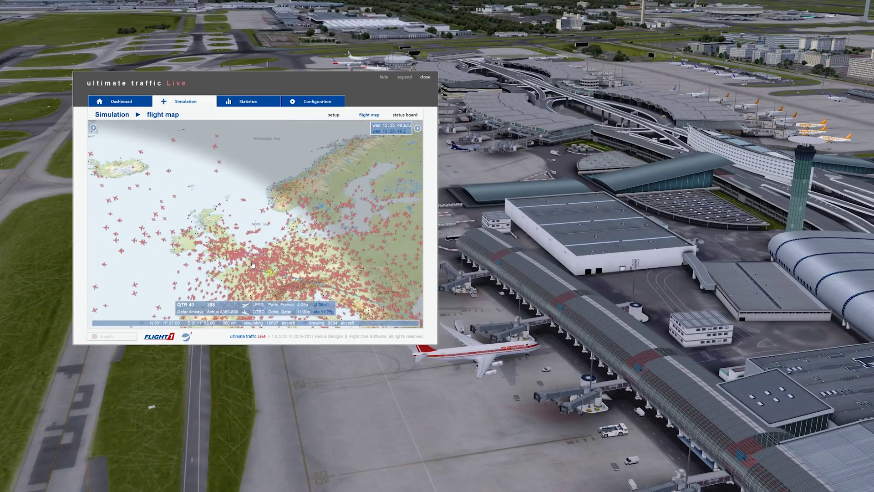
{"action": "scroll", "coordinate": [254, 260], "scroll_direction": "up", "scroll_amount": 3}
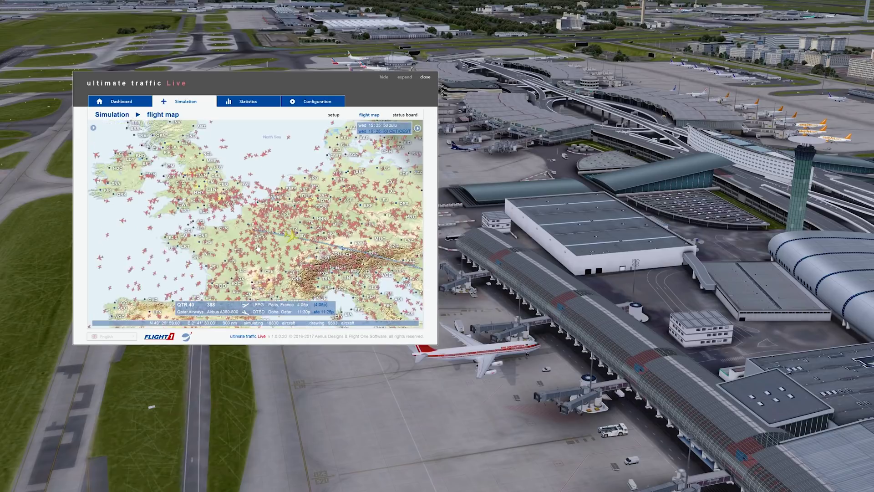
{"action": "scroll", "coordinate": [257, 248], "scroll_direction": "up", "scroll_amount": 2}
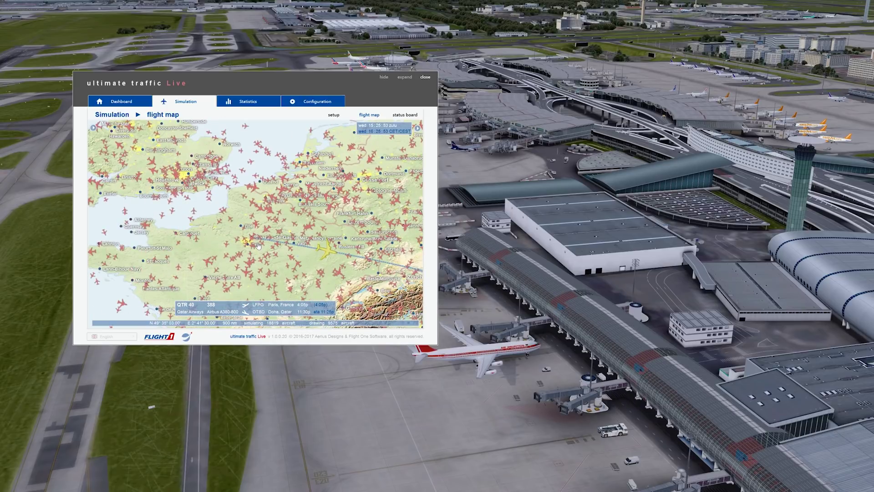
{"action": "left_click_drag", "start_coordinate": [258, 246], "coordinate": [250, 226]}
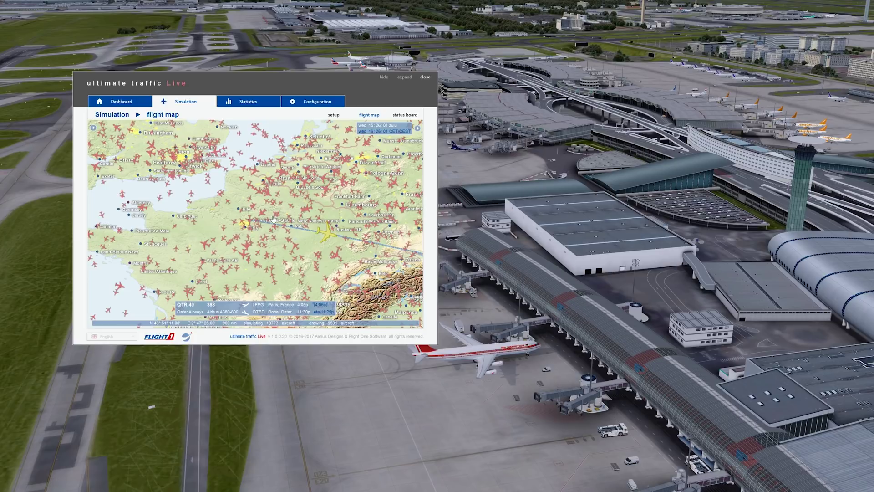
{"action": "mouse_move", "coordinate": [258, 226]}
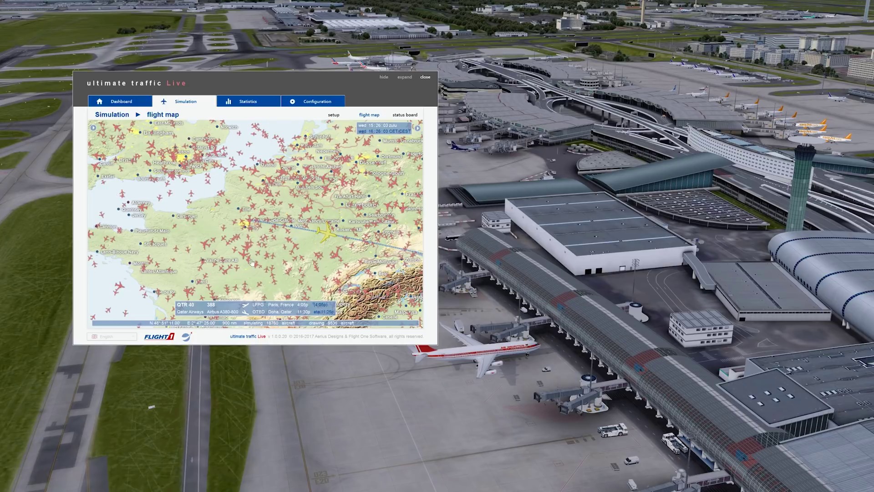
{"action": "mouse_move", "coordinate": [318, 236]}
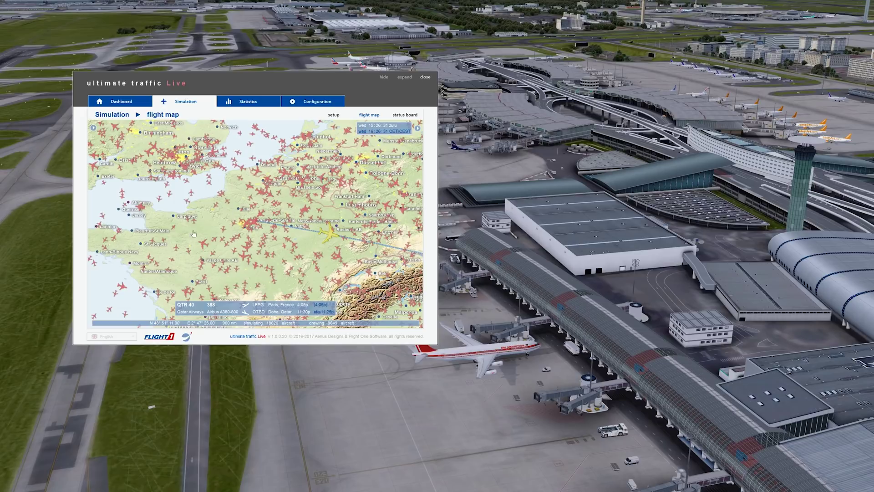
Step: Review the departures and arrivals of Paris Charles-de-Gaulle (LFPG) on the status board
{"action": "left_click", "coordinate": [402, 115]}
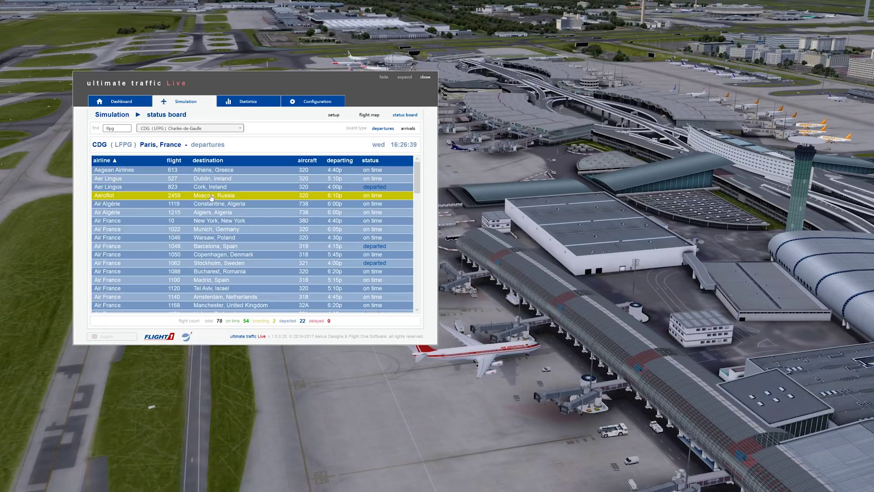
{"action": "double_click", "coordinate": [110, 128]}
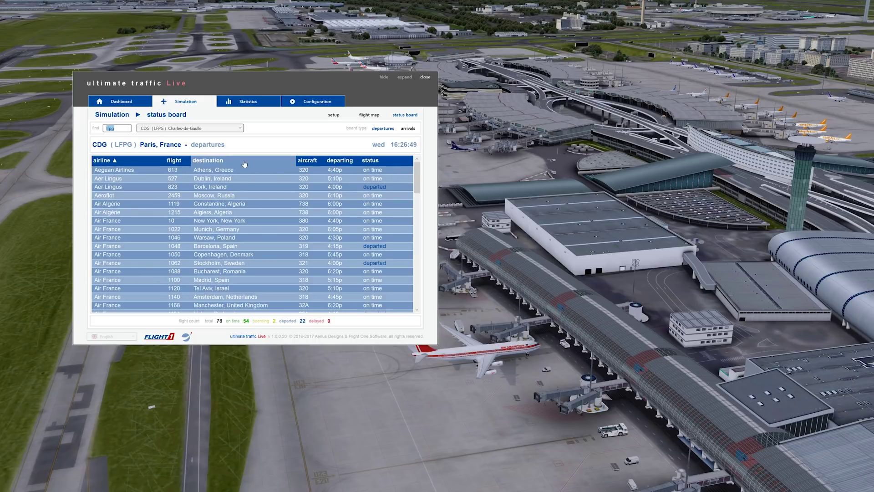
{"action": "left_click", "coordinate": [405, 129]}
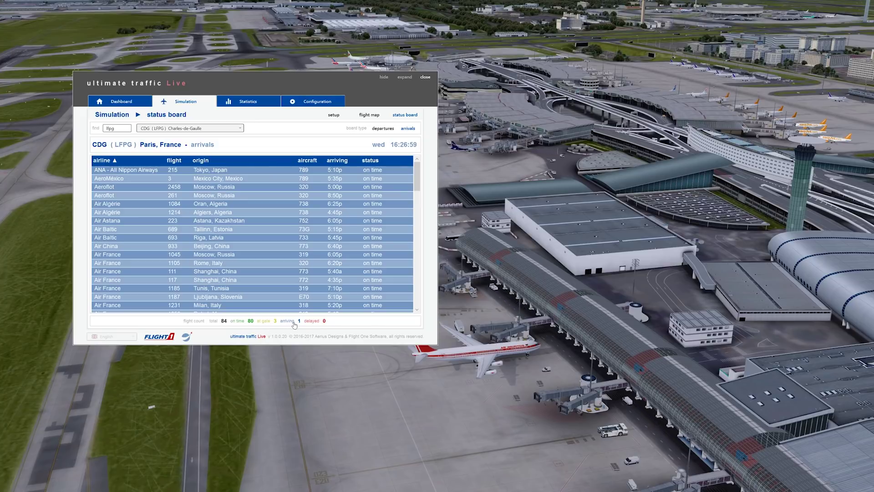
{"action": "left_click", "coordinate": [382, 129]}
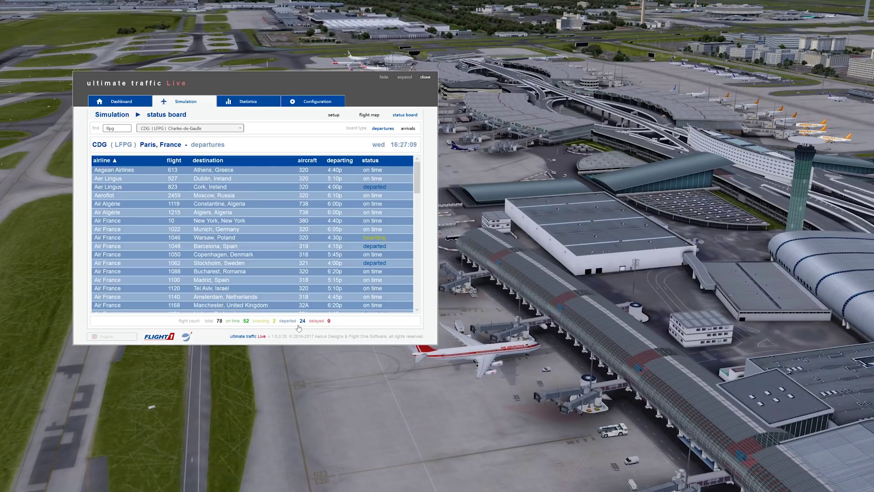
{"action": "scroll", "coordinate": [294, 270], "scroll_direction": "down", "scroll_amount": 10}
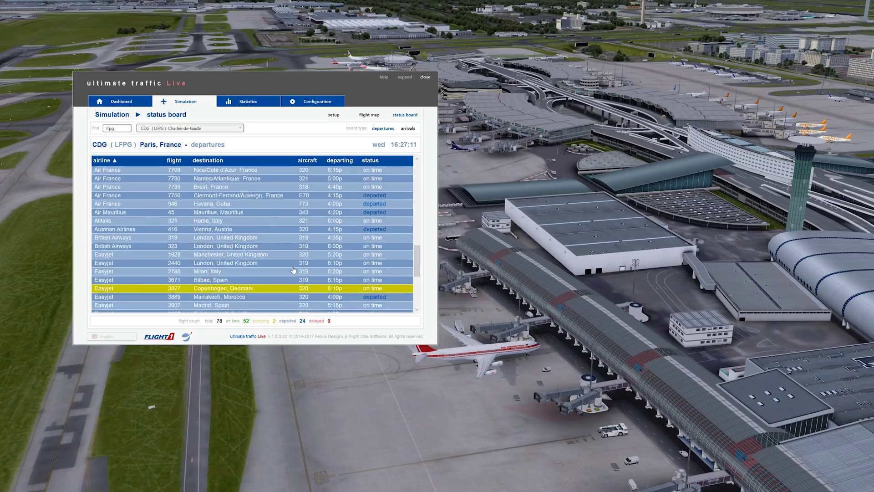
{"action": "scroll", "coordinate": [294, 270], "scroll_direction": "up", "scroll_amount": 10}
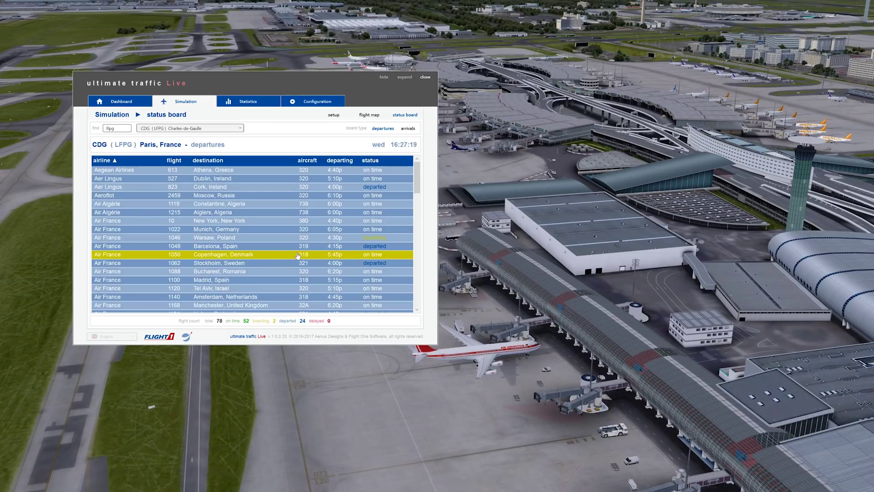
Step: Return to the flight map, dismiss its instructions and inspect the aircraft around Paris
{"action": "left_click", "coordinate": [369, 115]}
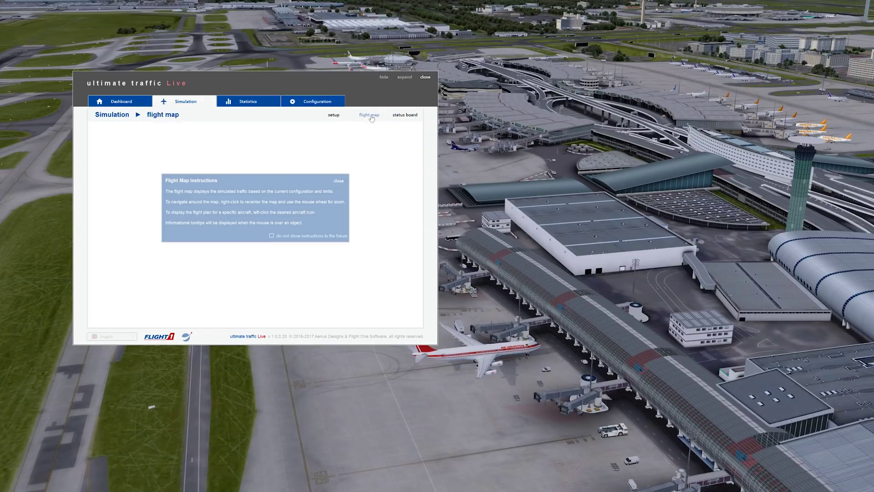
{"action": "left_click", "coordinate": [339, 181]}
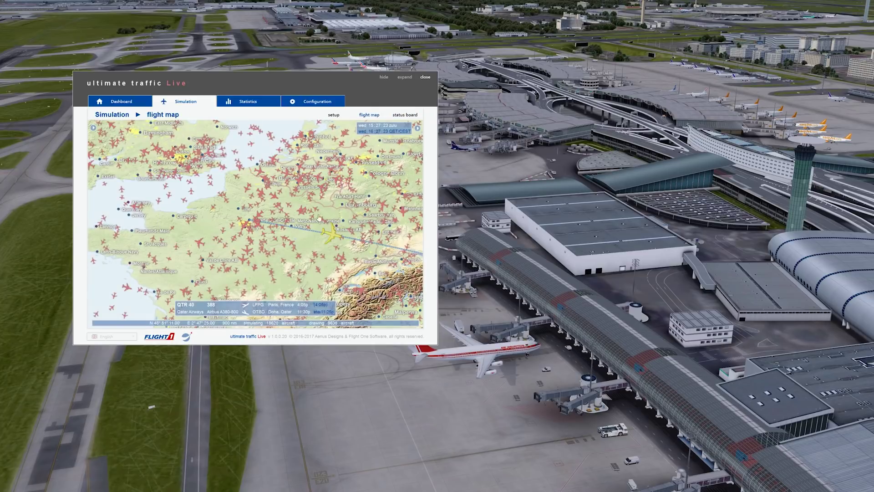
{"action": "mouse_move", "coordinate": [257, 227]}
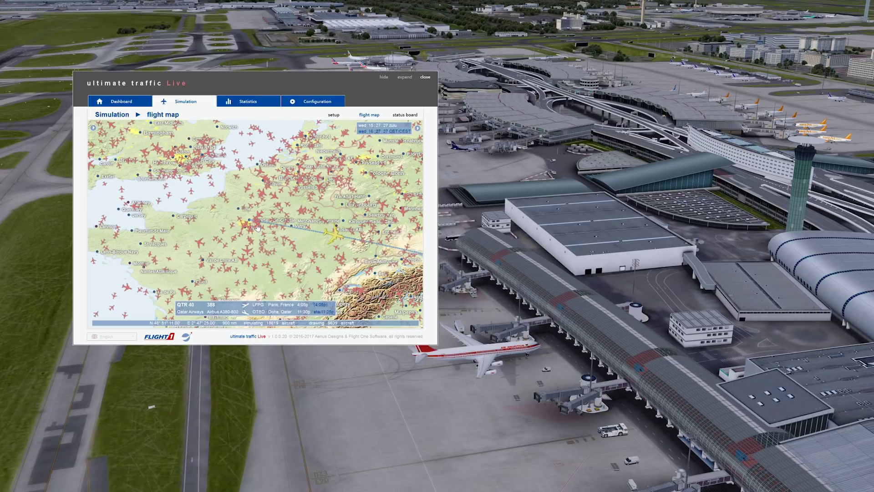
{"action": "mouse_move", "coordinate": [247, 228]}
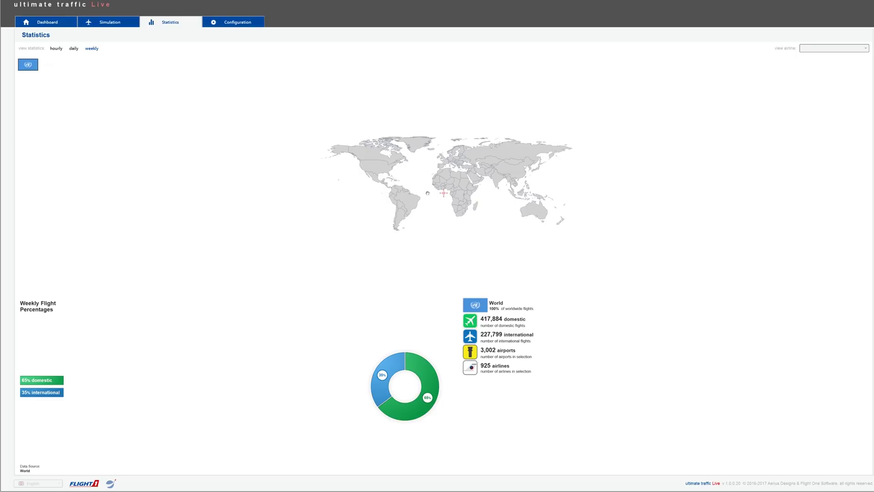
Step: Display the weekly flight statistics for the United States on the statistics world map
{"action": "scroll", "coordinate": [423, 196], "scroll_direction": "down", "scroll_amount": 3}
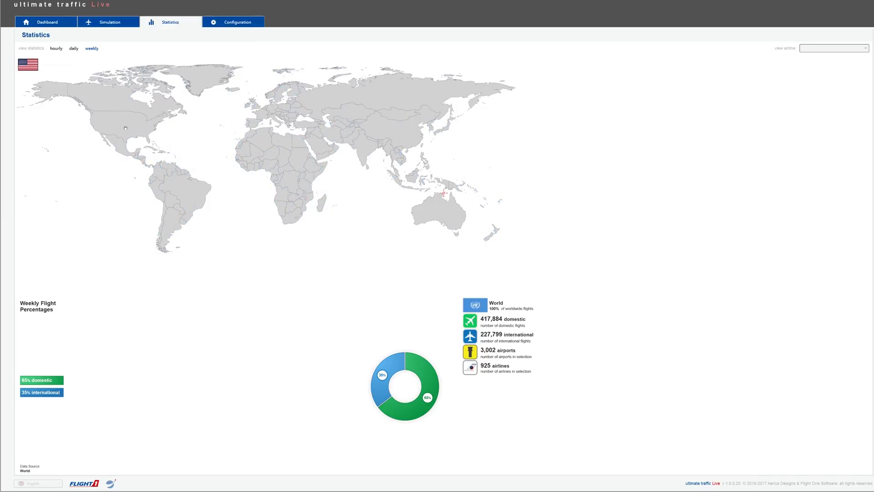
{"action": "left_click", "coordinate": [126, 126]}
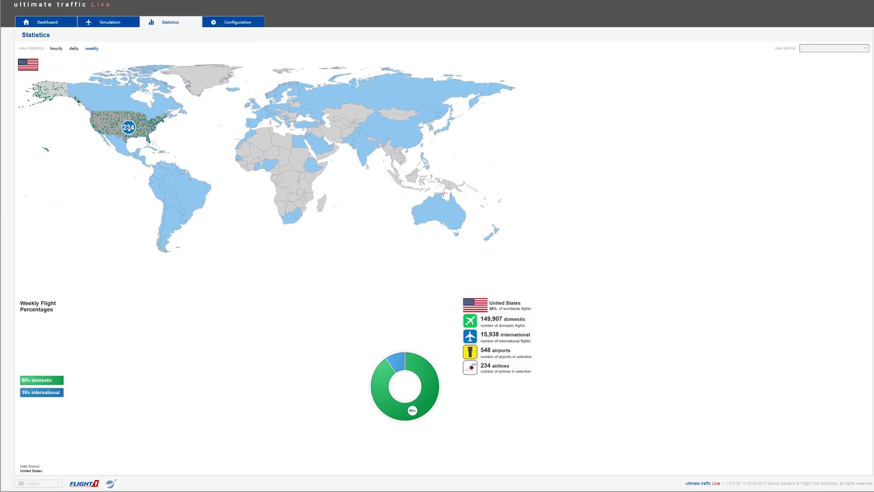
{"action": "left_click", "coordinate": [129, 127]}
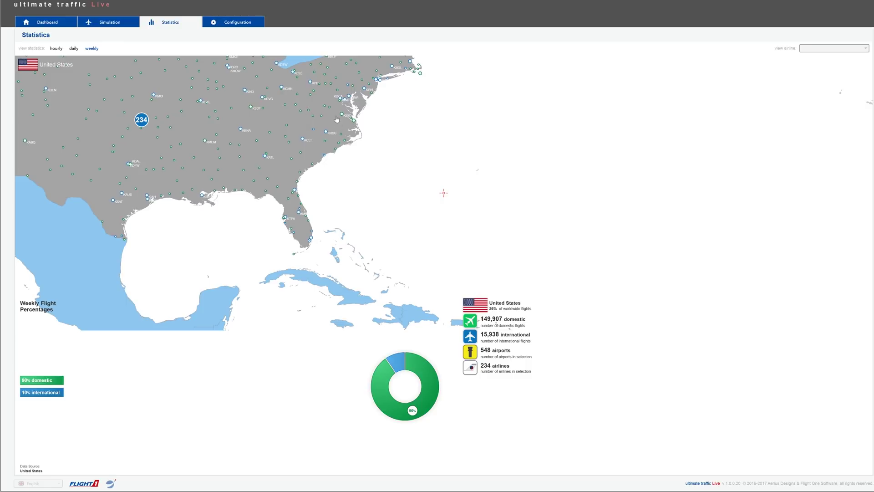
Step: Locate Boston on the statistics map and display the weekly flight statistics for KBOS Logan Intl
{"action": "left_click_drag", "start_coordinate": [331, 110], "coordinate": [342, 181]}
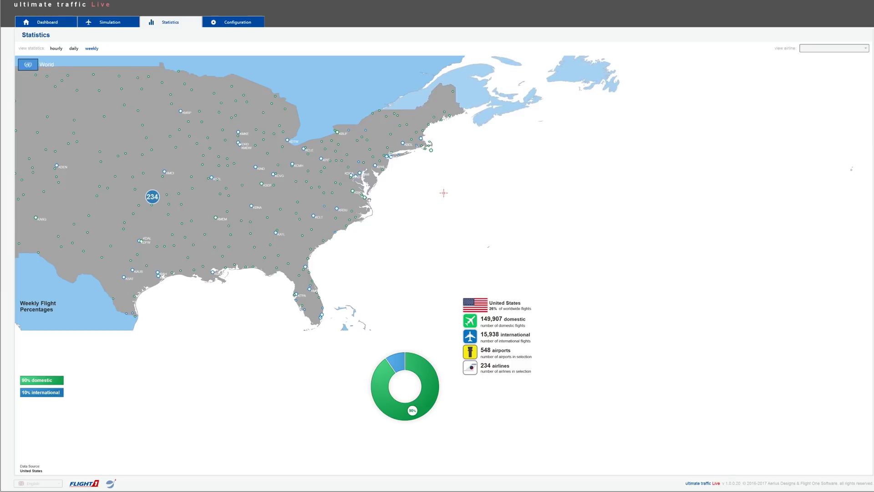
{"action": "scroll", "coordinate": [443, 193], "scroll_direction": "up", "scroll_amount": 1}
{"action": "scroll", "coordinate": [443, 192], "scroll_direction": "up", "scroll_amount": 1}
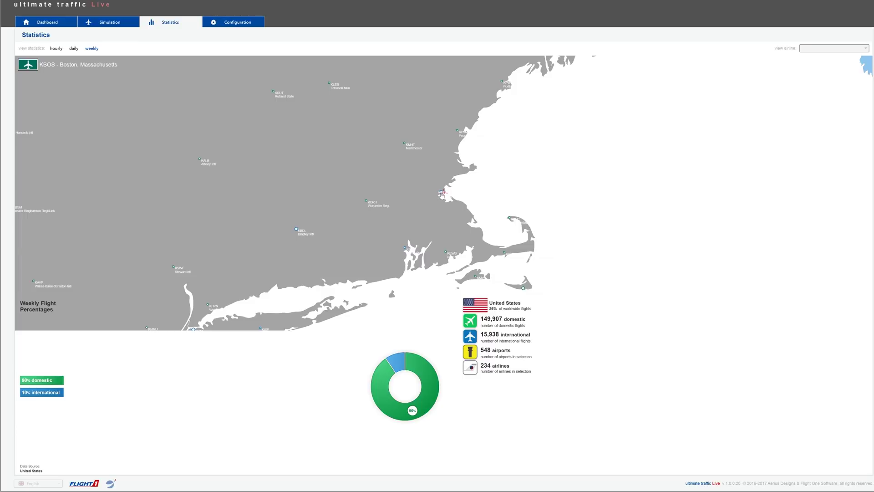
{"action": "left_click", "coordinate": [442, 193]}
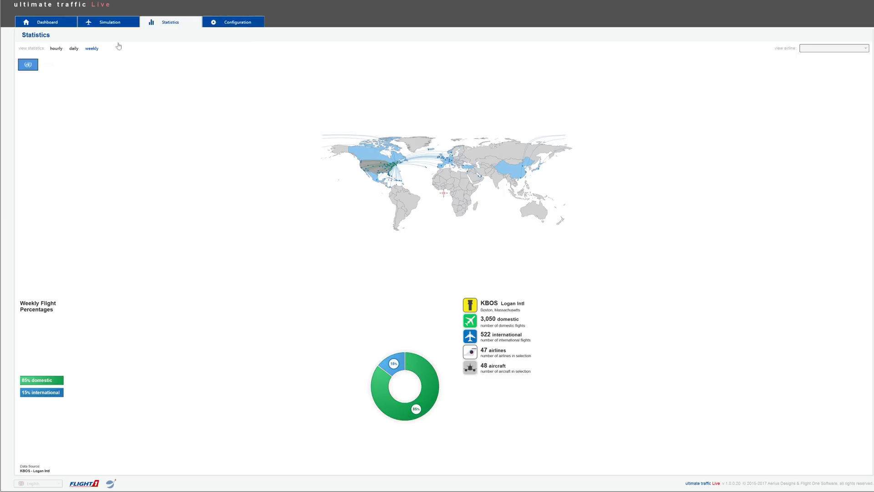
Step: Display the daily flight totals for KBOS Logan Intl, Australia and Russia on the statistics map
{"action": "left_click", "coordinate": [75, 48]}
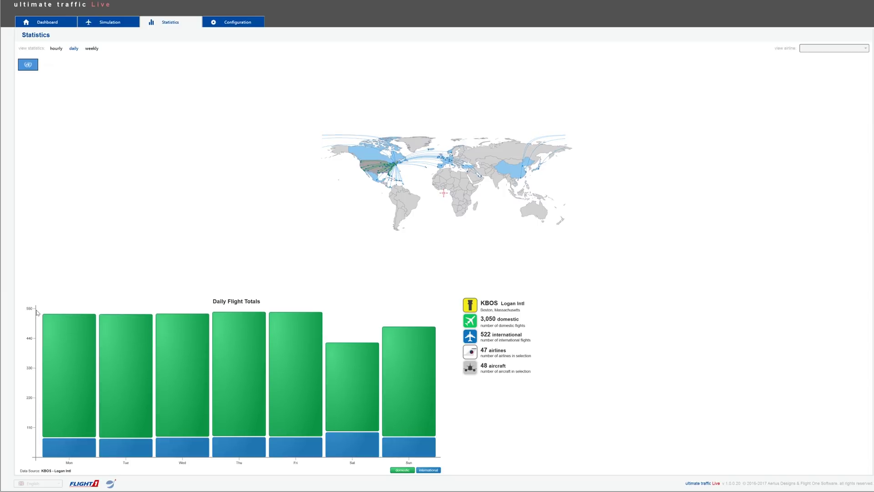
{"action": "mouse_move", "coordinate": [139, 345]}
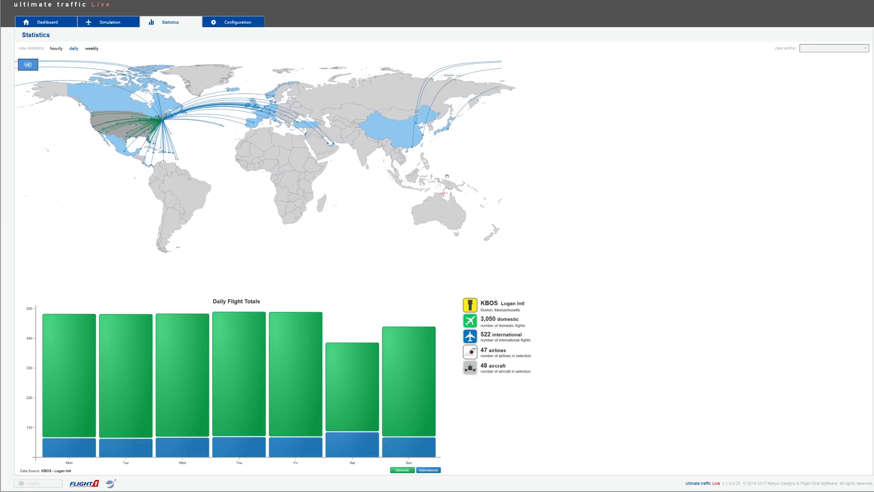
{"action": "left_click", "coordinate": [428, 189]}
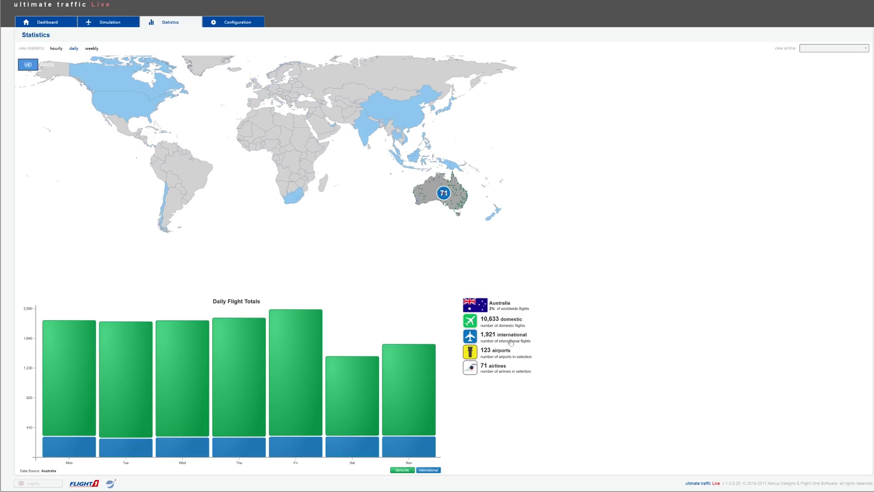
{"action": "left_click", "coordinate": [380, 75]}
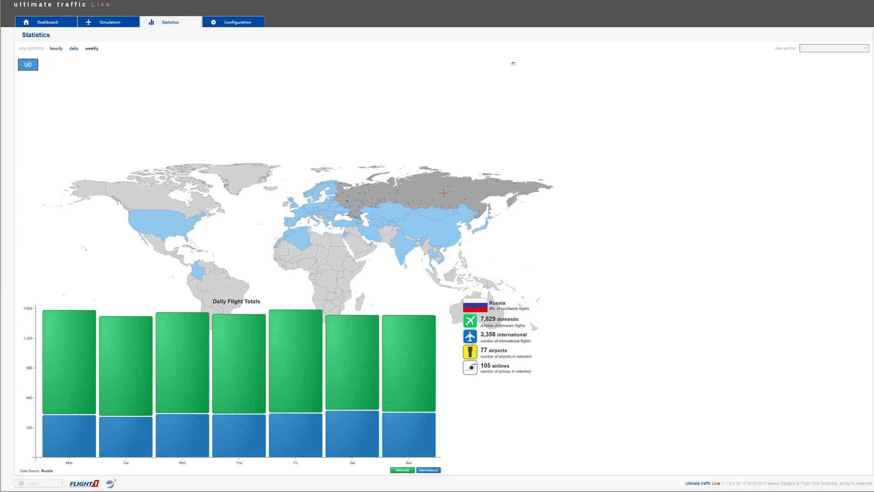
Step: Display the daily and weekly flight statistics for the airline Air France
{"action": "left_click", "coordinate": [811, 51]}
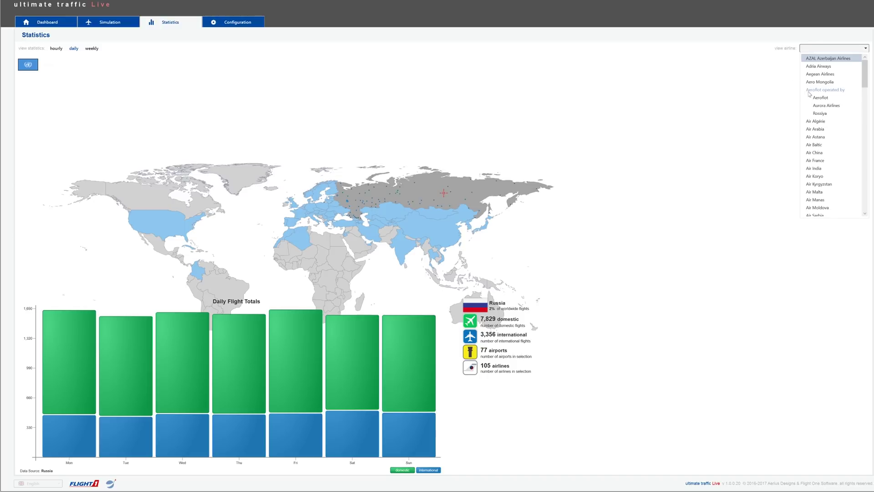
{"action": "left_click", "coordinate": [814, 161]}
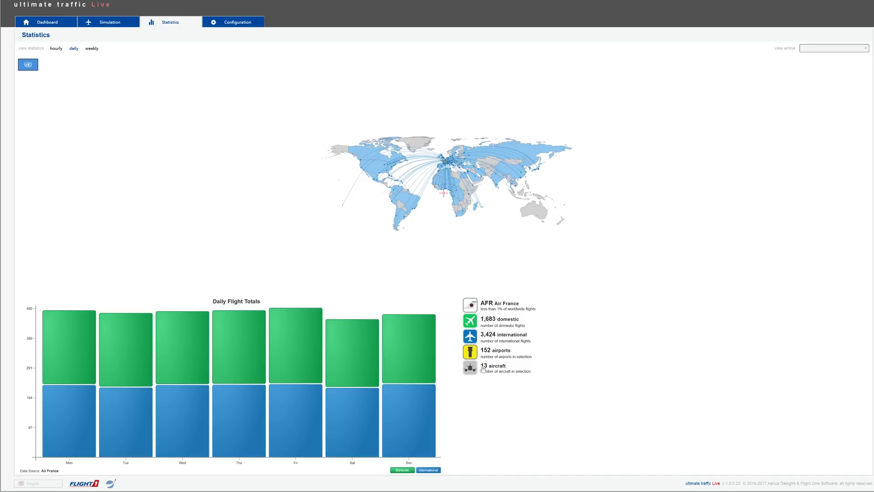
{"action": "left_click", "coordinate": [88, 50]}
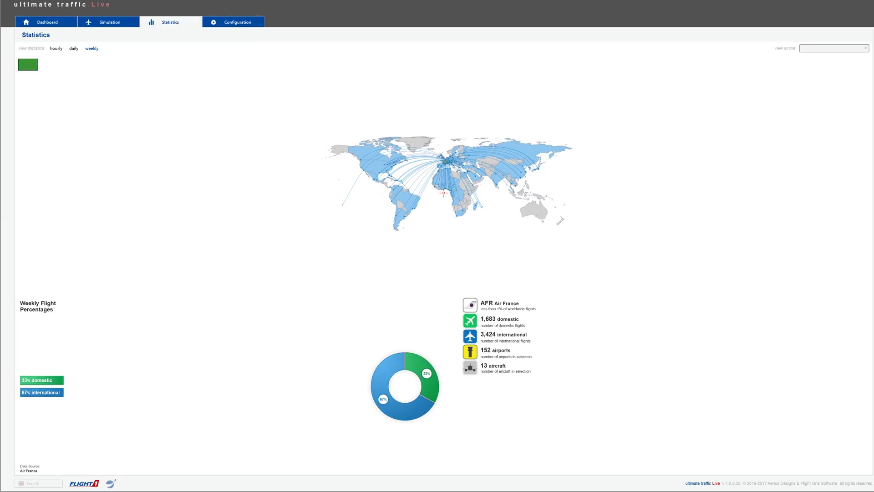
Step: Review the aircraft assigned to Air France's Airbus A380-800 in the aircraft configuration and view the available manufacturers
{"action": "left_click", "coordinate": [226, 22]}
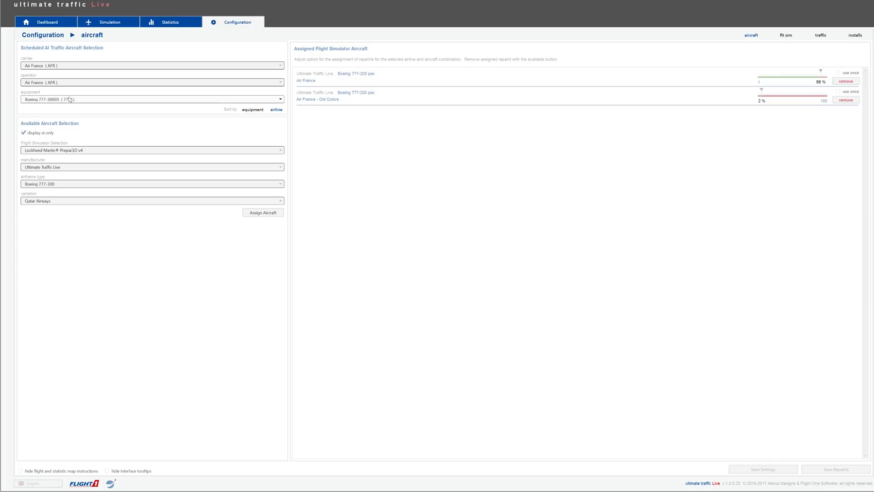
{"action": "scroll", "coordinate": [73, 100], "scroll_direction": "up", "scroll_amount": 2}
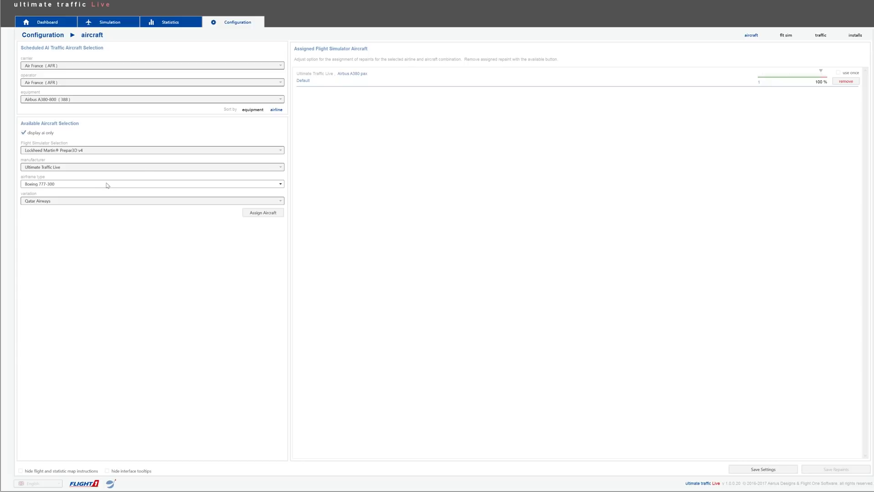
{"action": "left_click", "coordinate": [78, 169]}
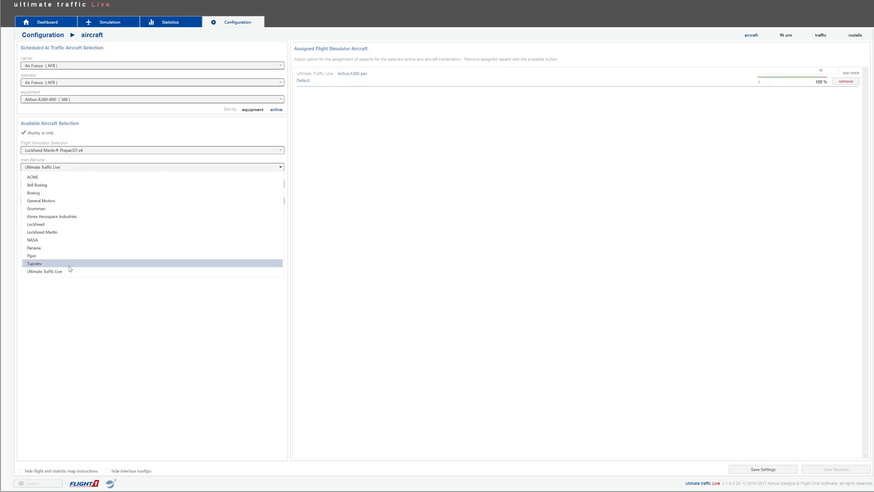
{"action": "left_click", "coordinate": [68, 309]}
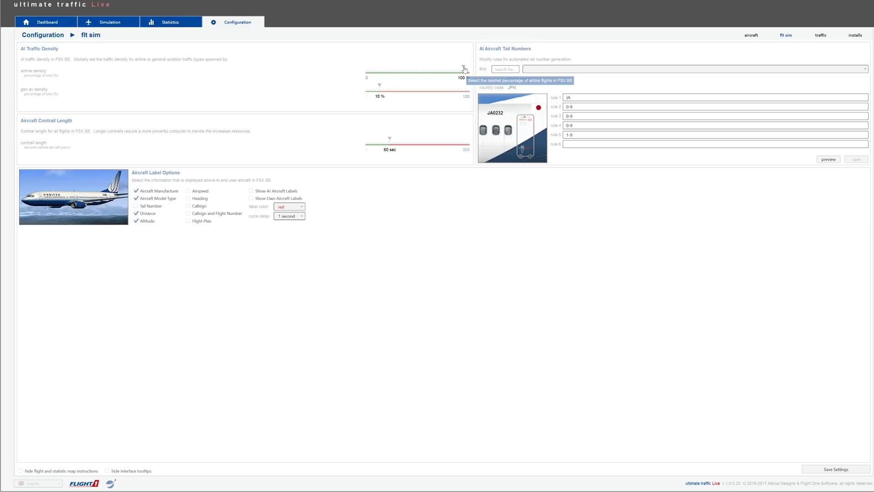
Step: Try an airline density of 70%, restore it to 100%, and view the cycle delay choices for aircraft labels
{"action": "left_click_drag", "start_coordinate": [465, 69], "coordinate": [438, 58]}
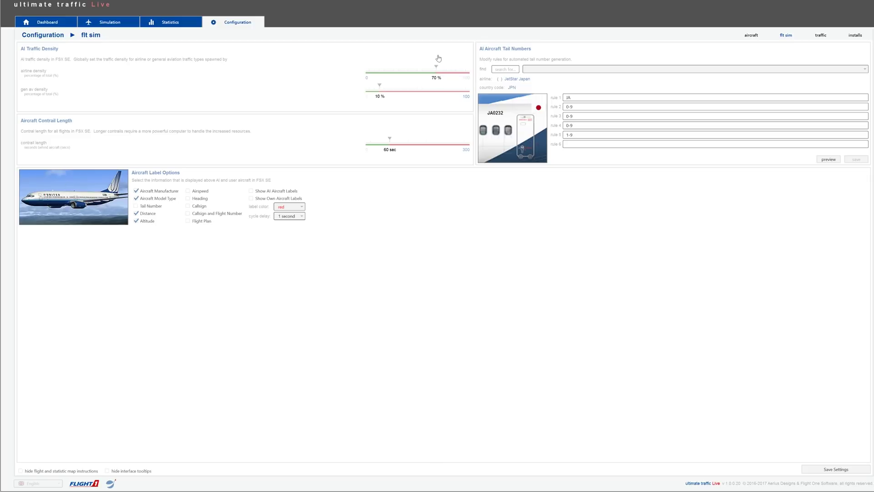
{"action": "left_click_drag", "start_coordinate": [439, 58], "coordinate": [474, 68]}
{"action": "left_click", "coordinate": [290, 219]}
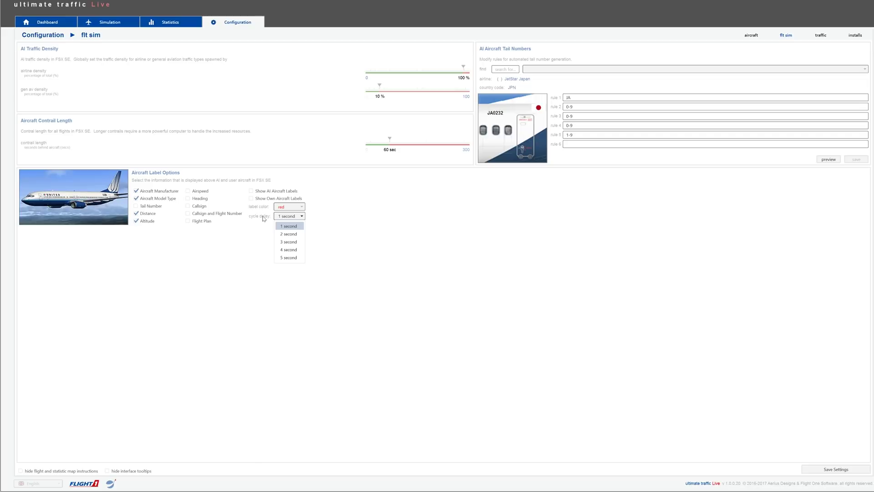
{"action": "left_click", "coordinate": [245, 219]}
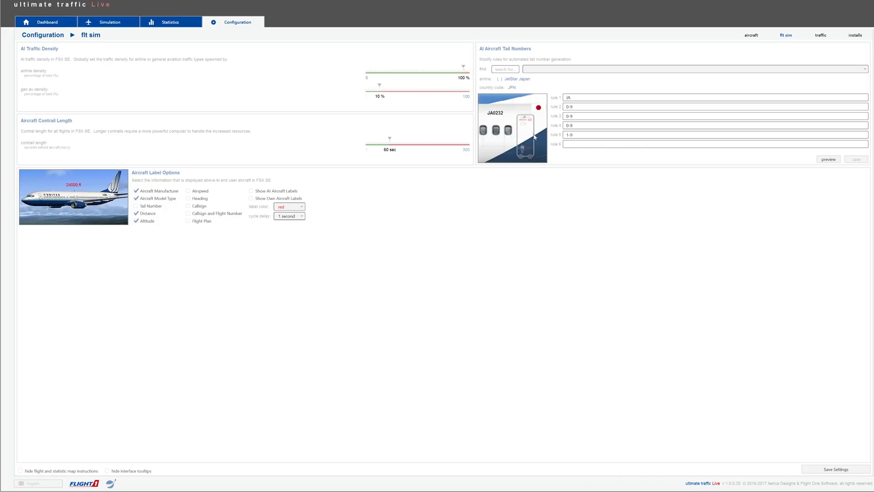
Step: Review the target frame rate in the traffic configuration and set the maximum altitude for visible ground aircraft to 17000 ft
{"action": "left_click", "coordinate": [820, 36]}
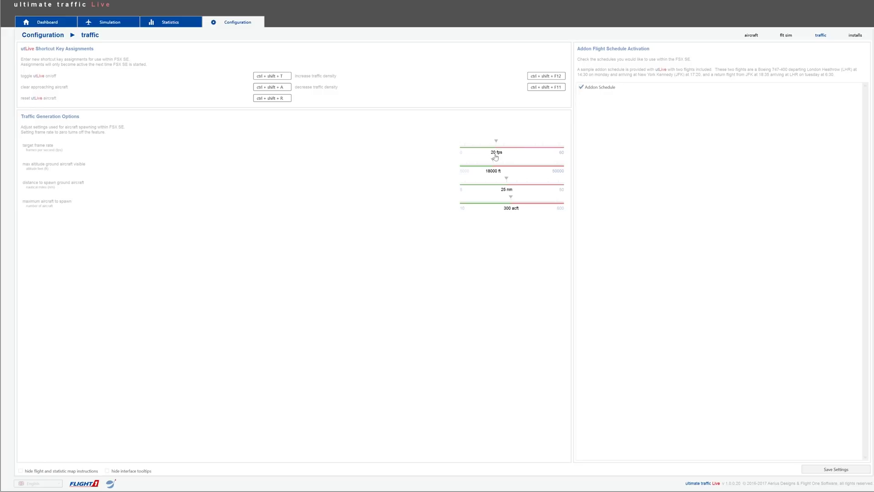
{"action": "mouse_move", "coordinate": [494, 155]}
{"action": "mouse_move", "coordinate": [496, 156]}
{"action": "mouse_move", "coordinate": [496, 141]}
{"action": "left_mouse_down"}
{"action": "mouse_move", "coordinate": [480, 142]}
{"action": "mouse_move", "coordinate": [570, 143]}
{"action": "mouse_move", "coordinate": [497, 140]}
{"action": "left_mouse_up"}
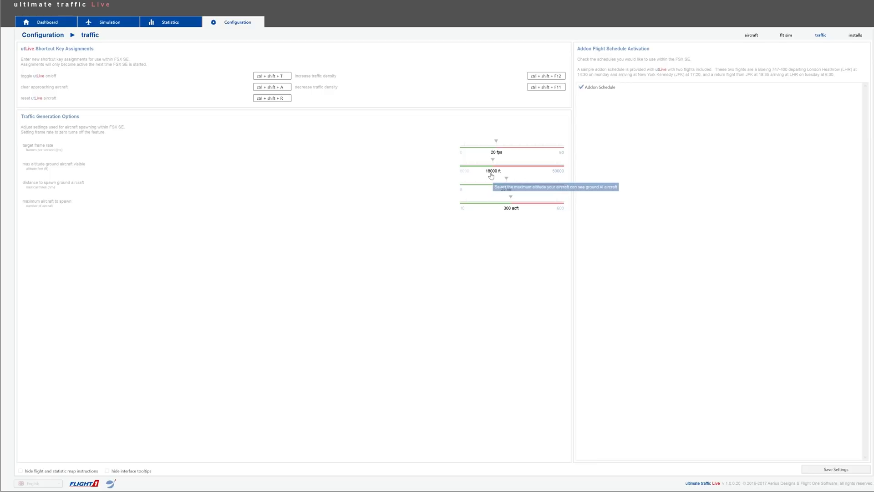
{"action": "mouse_move", "coordinate": [493, 161]}
{"action": "left_mouse_down"}
{"action": "mouse_move", "coordinate": [560, 165]}
{"action": "mouse_move", "coordinate": [493, 163]}
{"action": "left_mouse_up"}
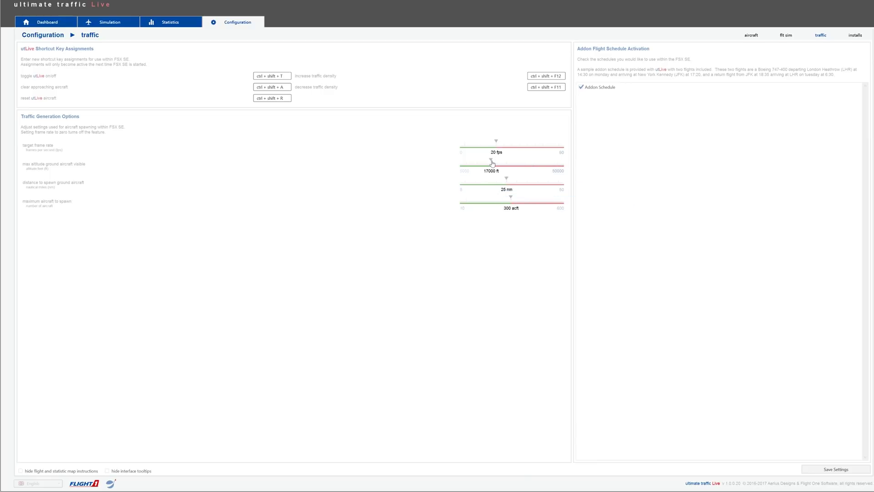